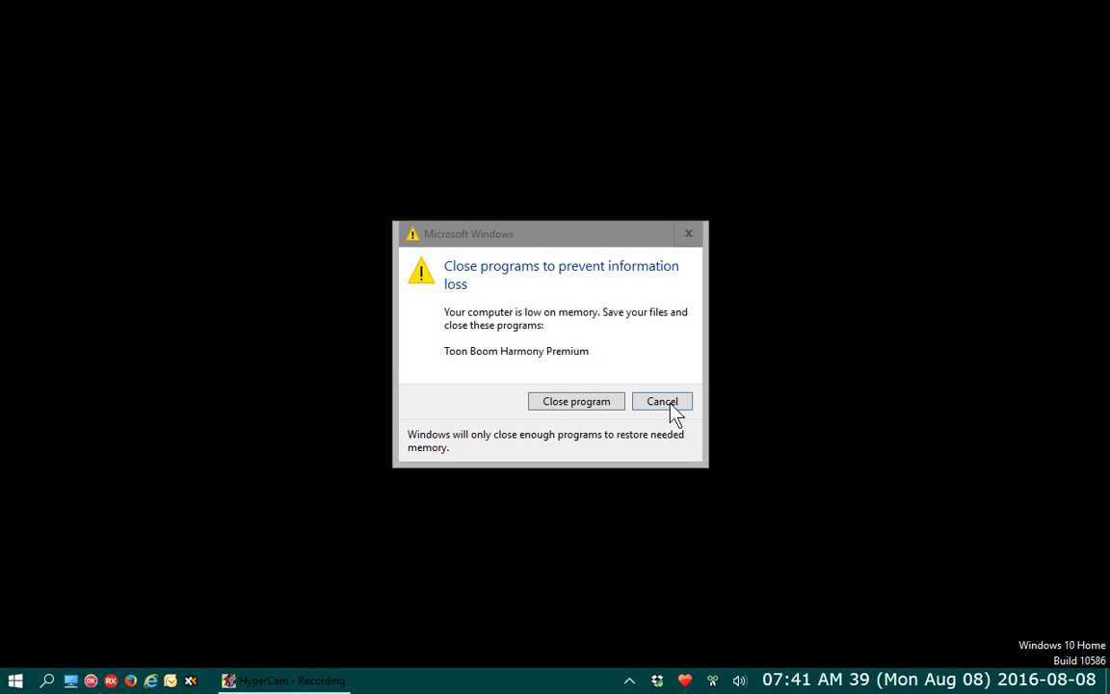
# Dismiss the low-memory warning and open the computer's advanced system settings from its System information
pyautogui.click(672, 404)
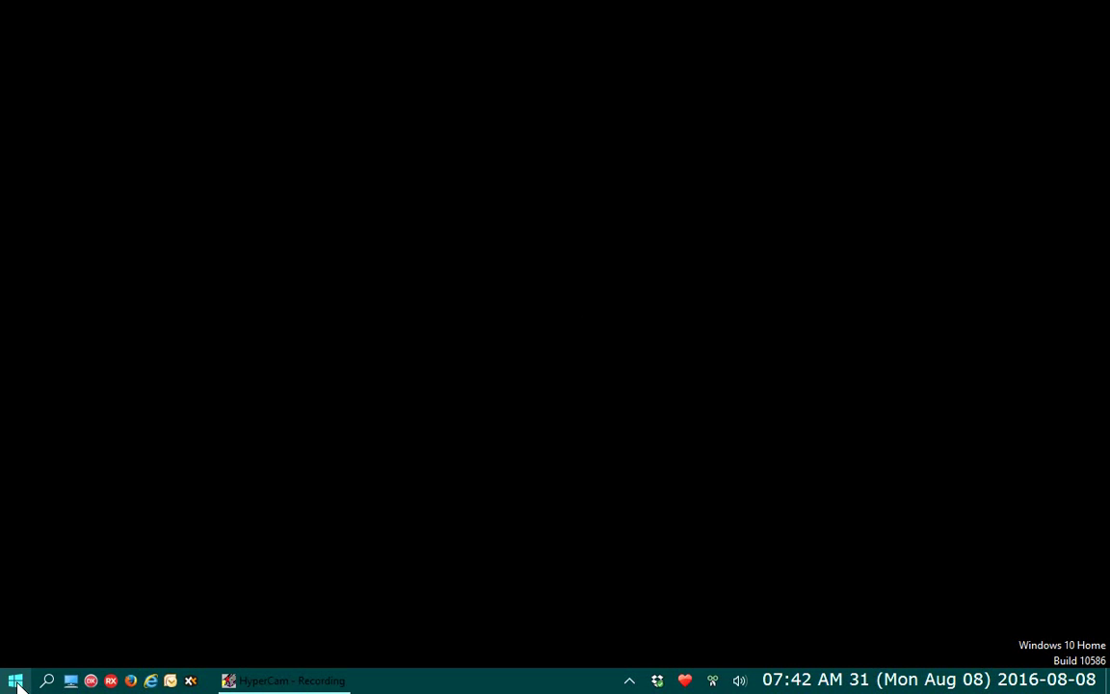
pyautogui.rightClick(17, 681)
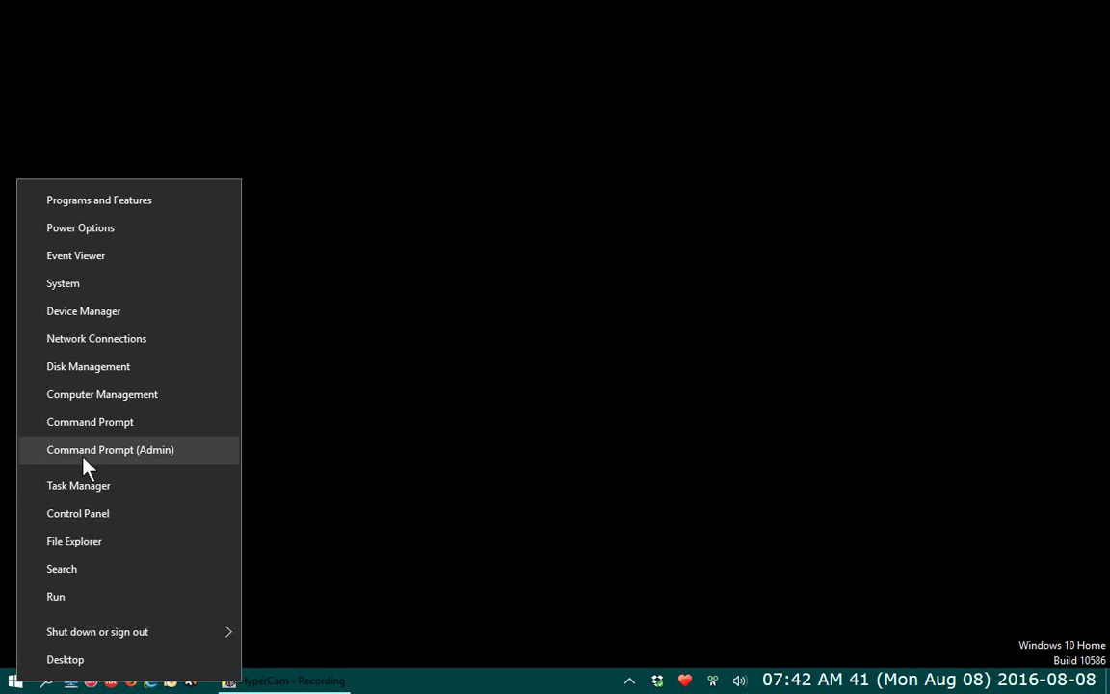
pyautogui.click(75, 286)
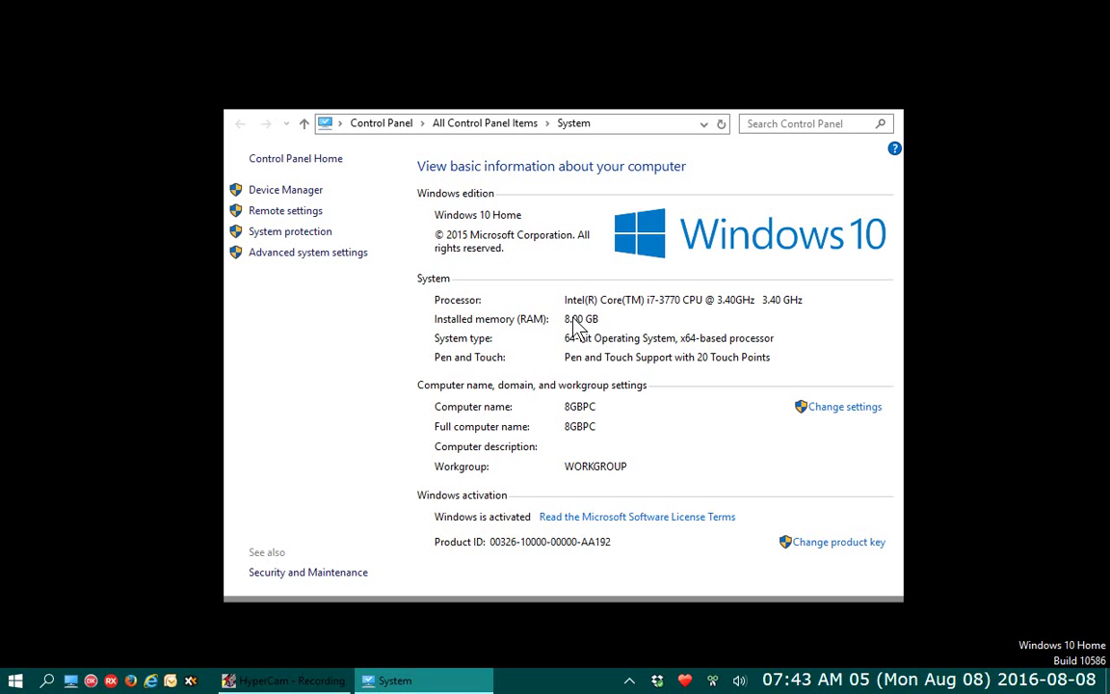
pyautogui.click(303, 253)
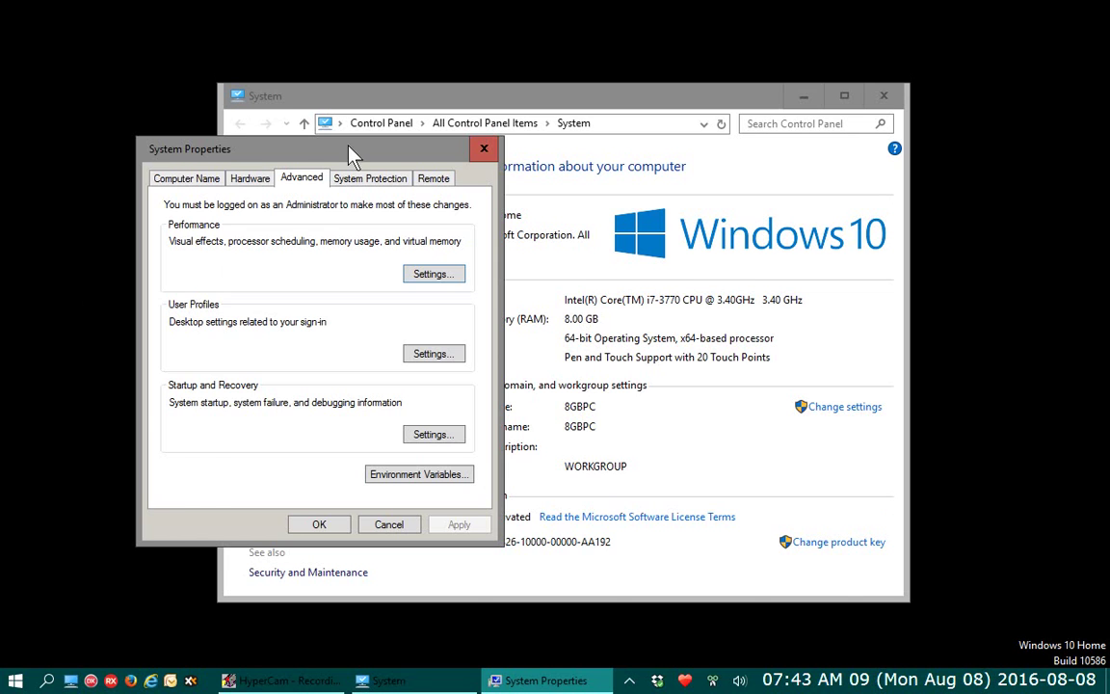
pyautogui.moveTo(352, 154); pyautogui.dragTo(601, 85)
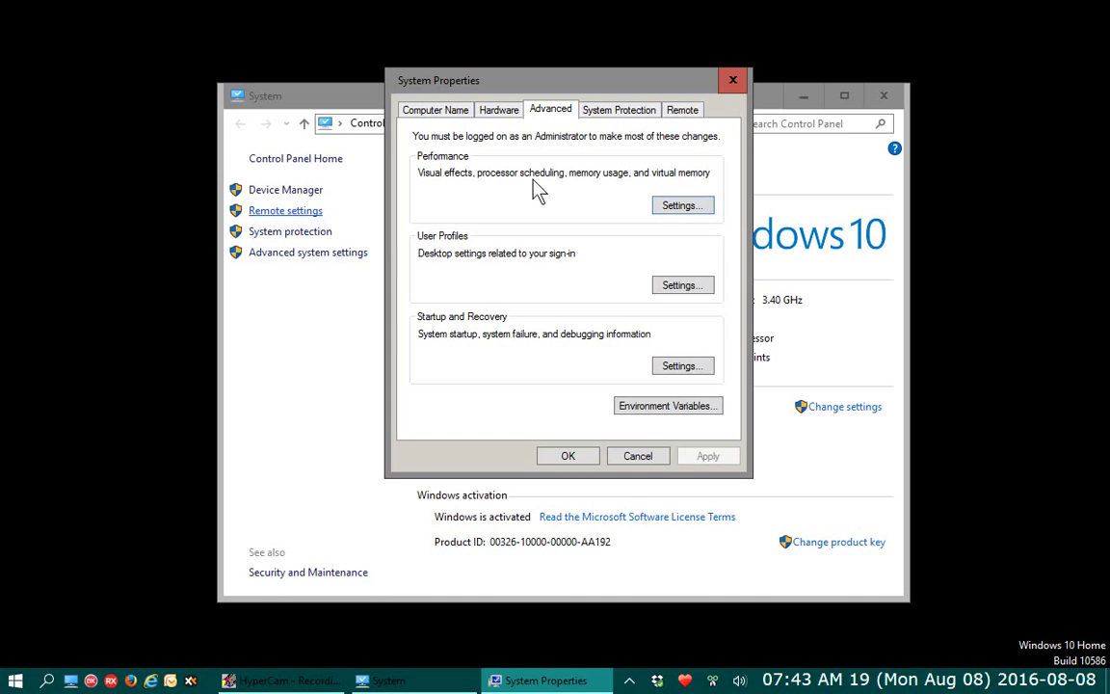
# Open the Virtual Memory settings for the paging file through the advanced performance options
pyautogui.click(680, 210)
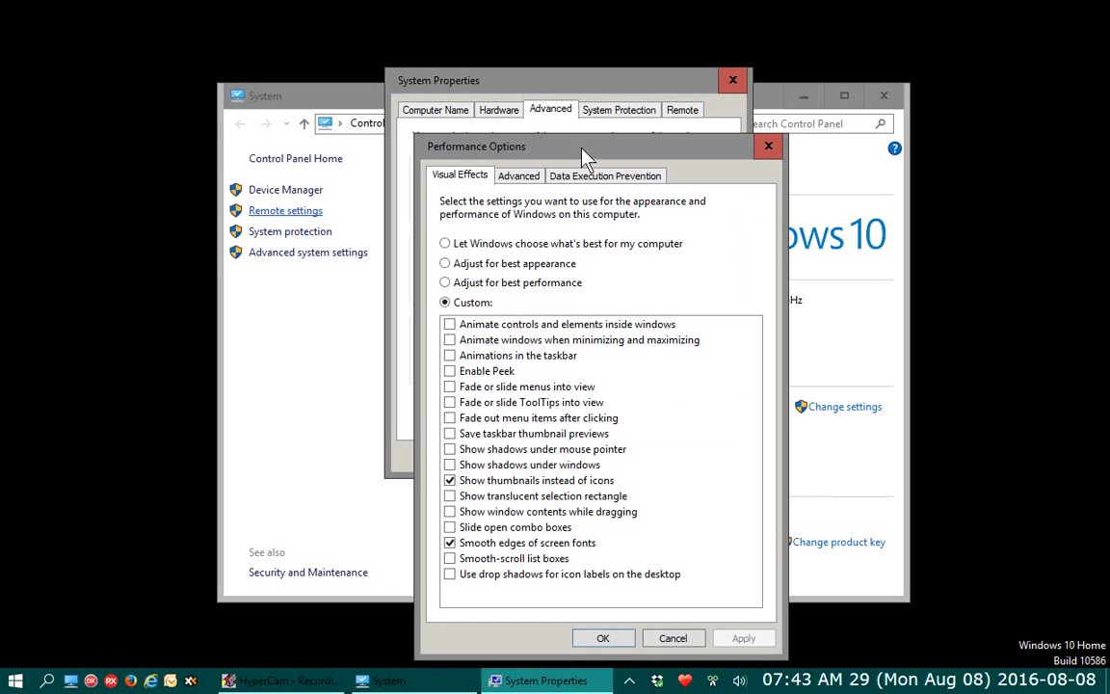
pyautogui.moveTo(587, 154); pyautogui.dragTo(561, 63)
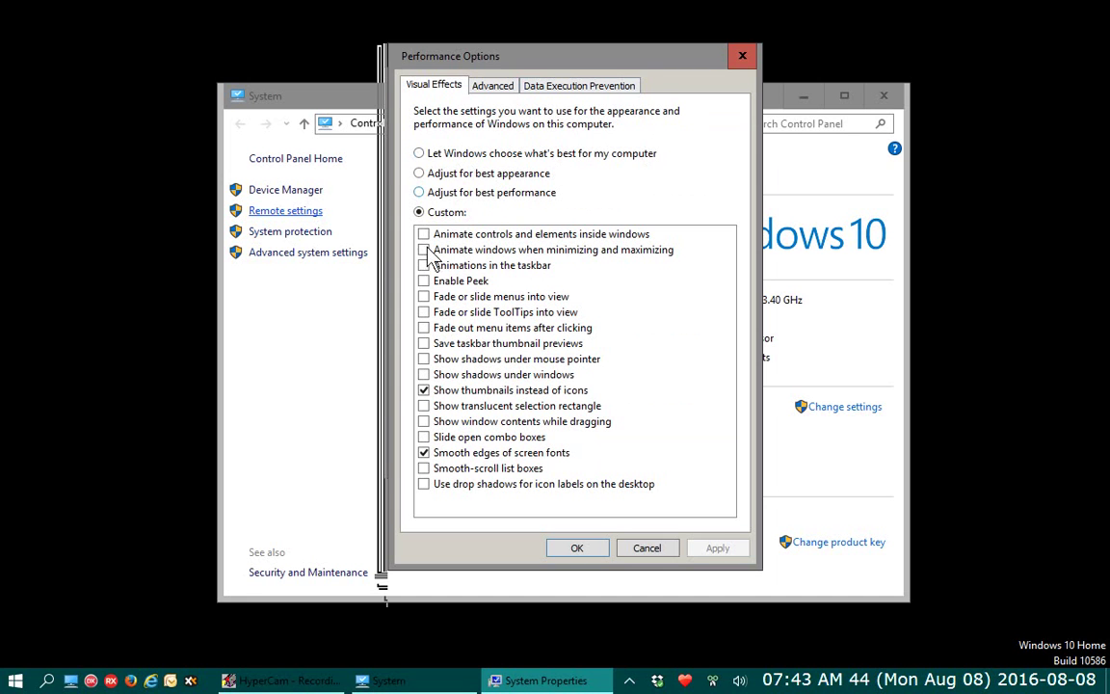
pyautogui.click(424, 389)
pyautogui.click(424, 389)
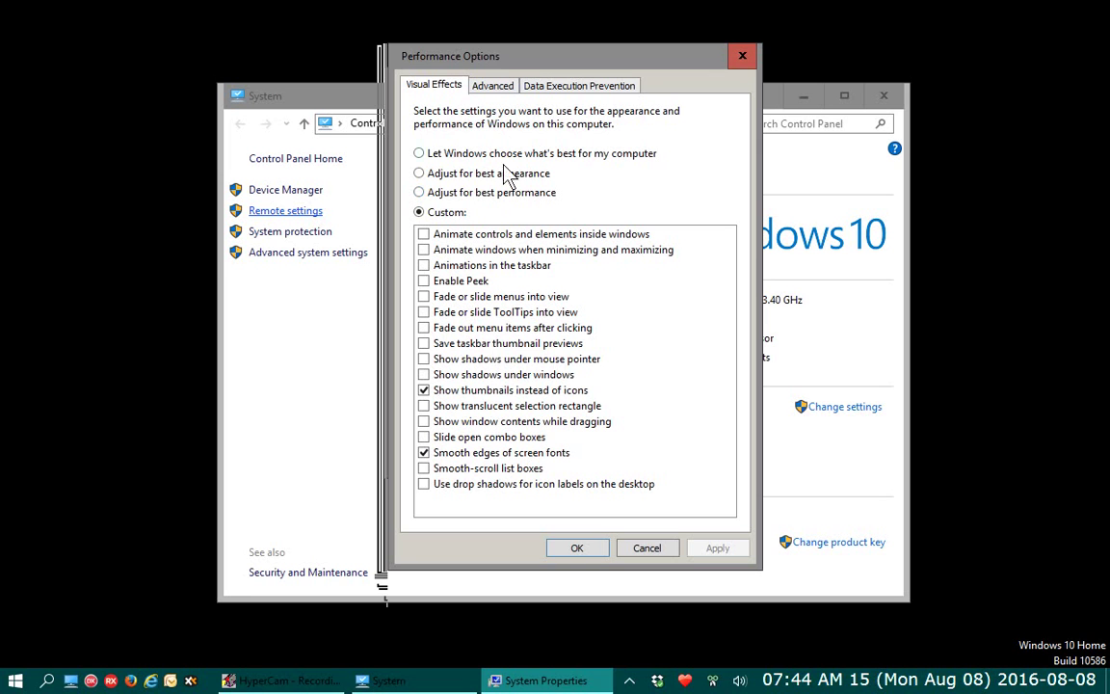
pyautogui.click(494, 89)
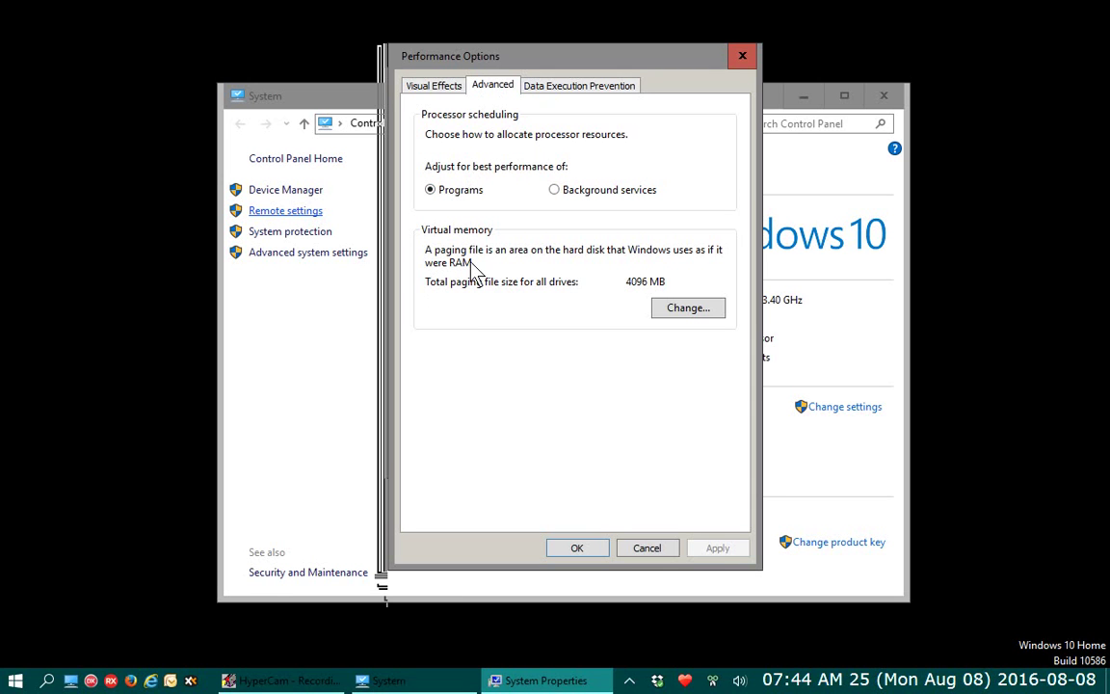
pyautogui.click(689, 317)
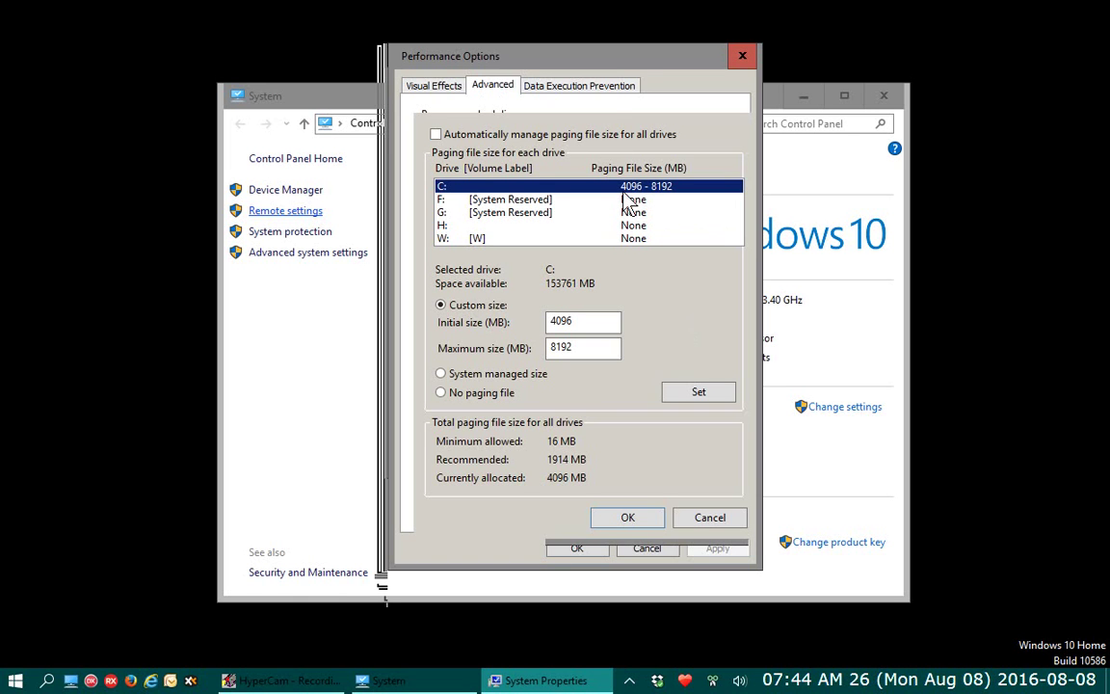
pyautogui.click(605, 58)
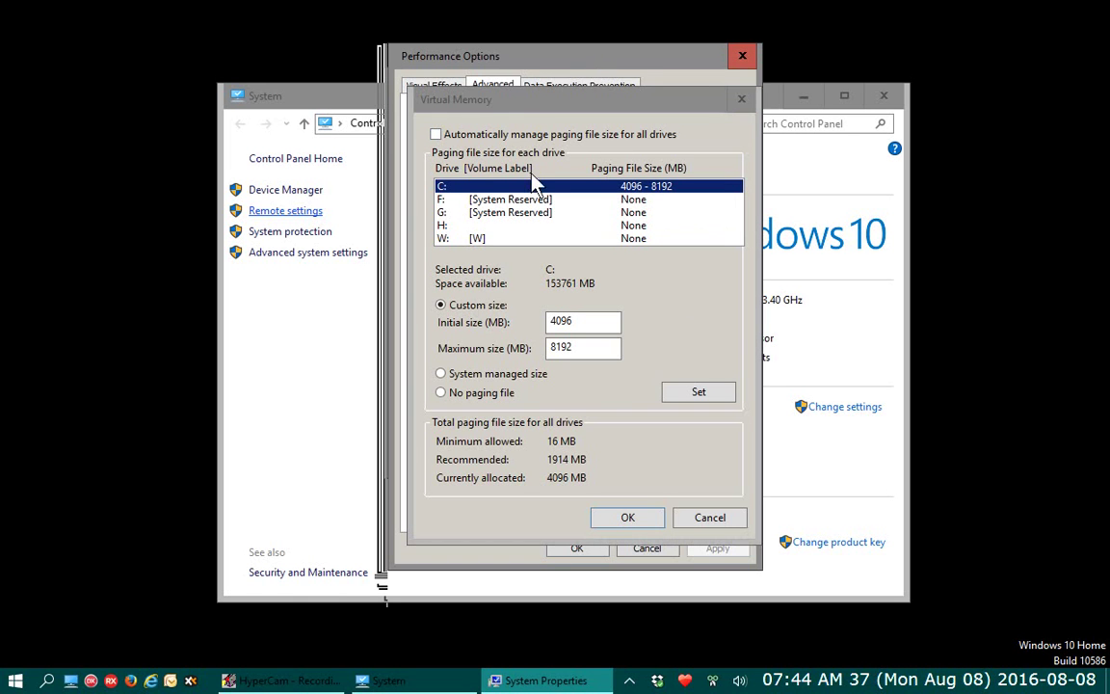
pyautogui.moveTo(545, 103); pyautogui.dragTo(524, 106)
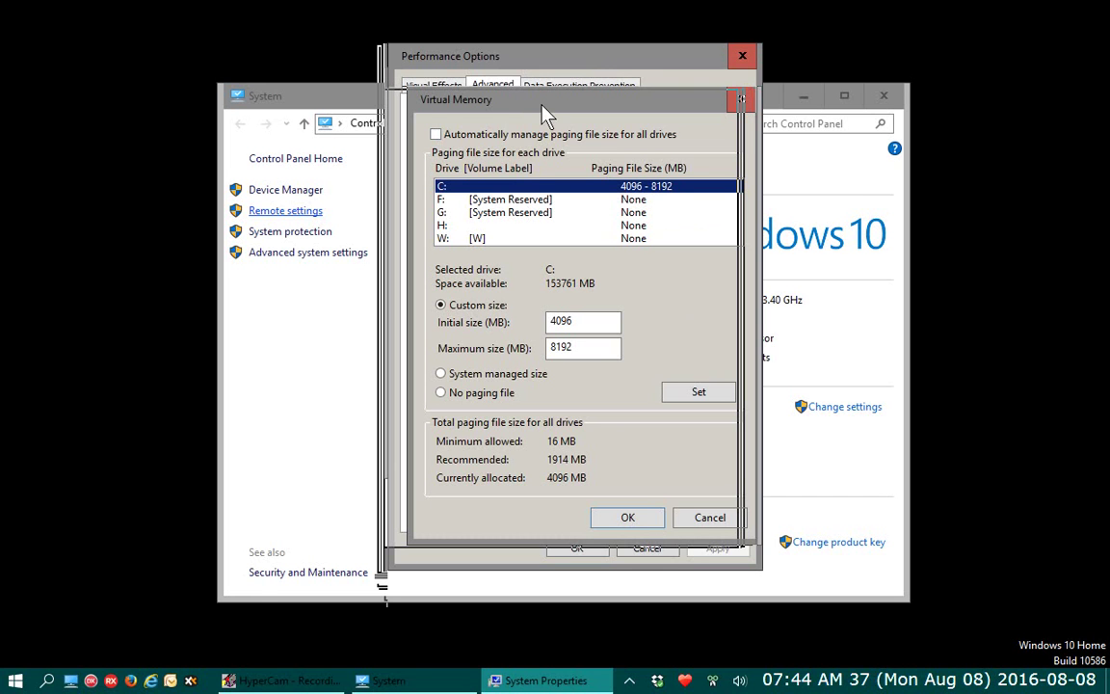
pyautogui.moveTo(545, 114); pyautogui.dragTo(502, 119)
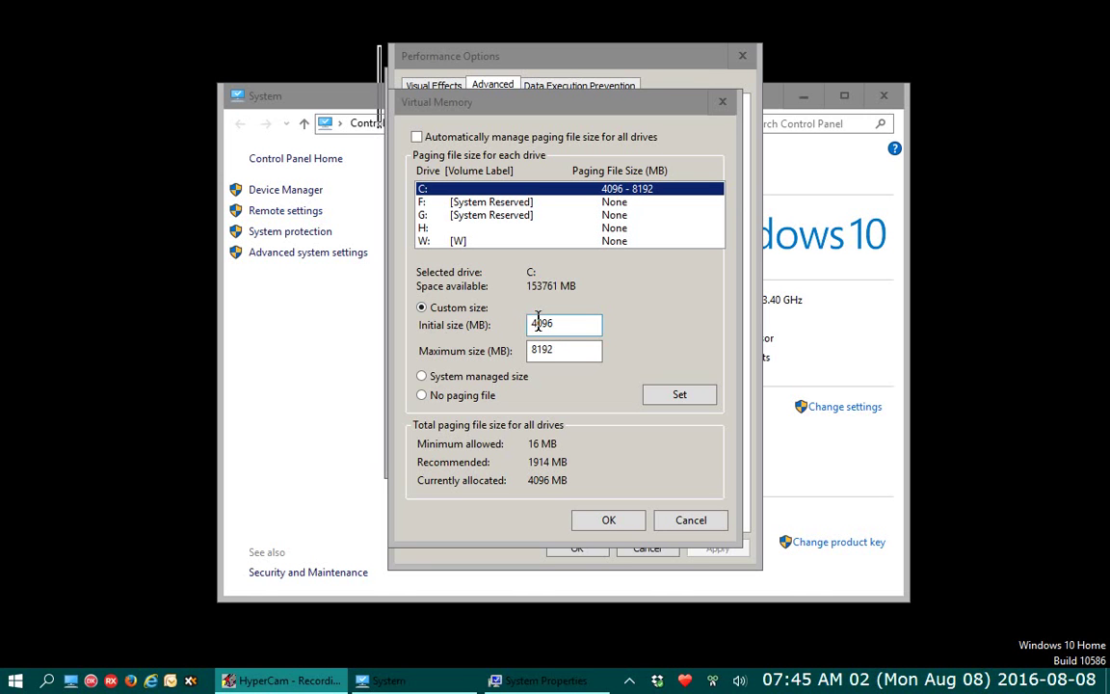
pyautogui.click(551, 352)
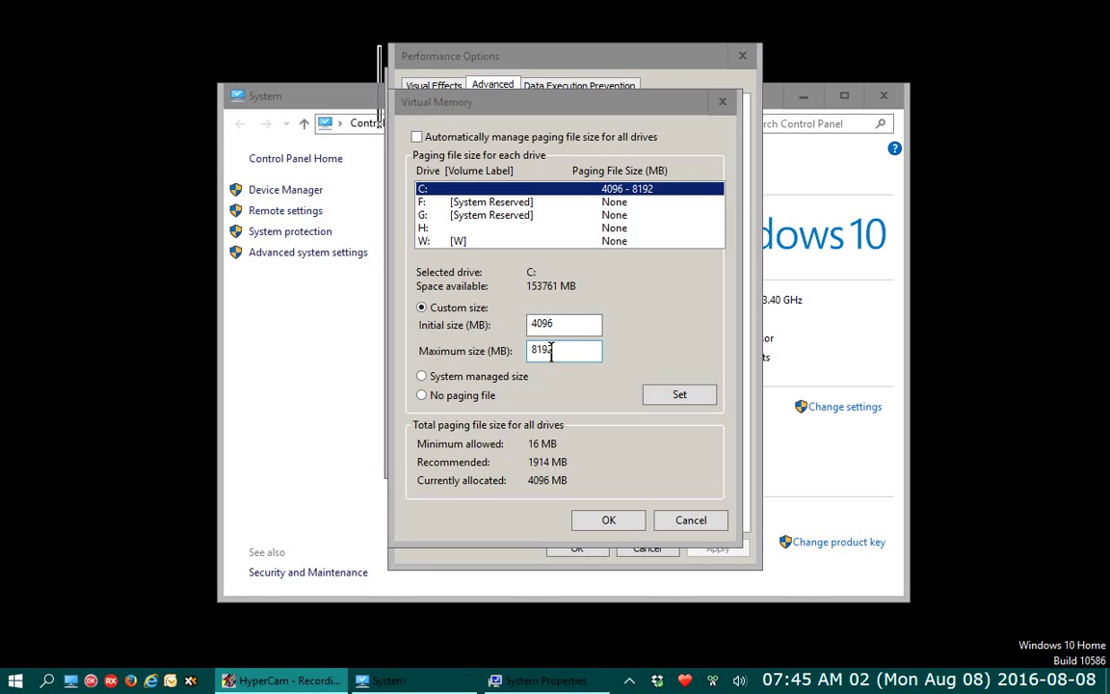
pyautogui.click(417, 138)
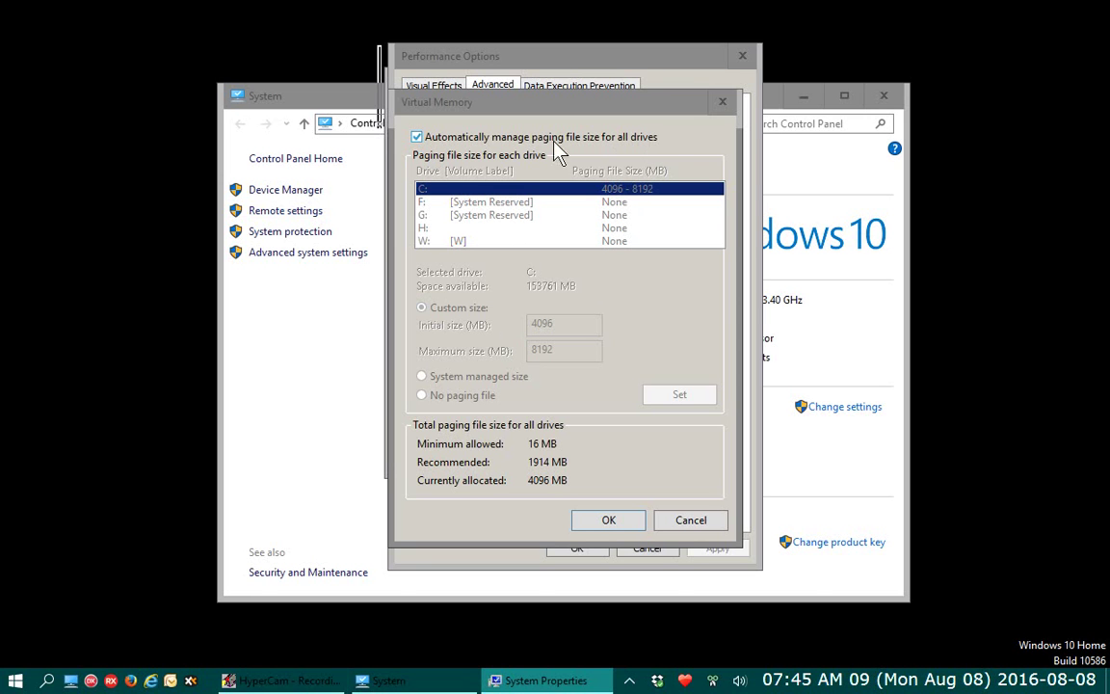
pyautogui.click(417, 138)
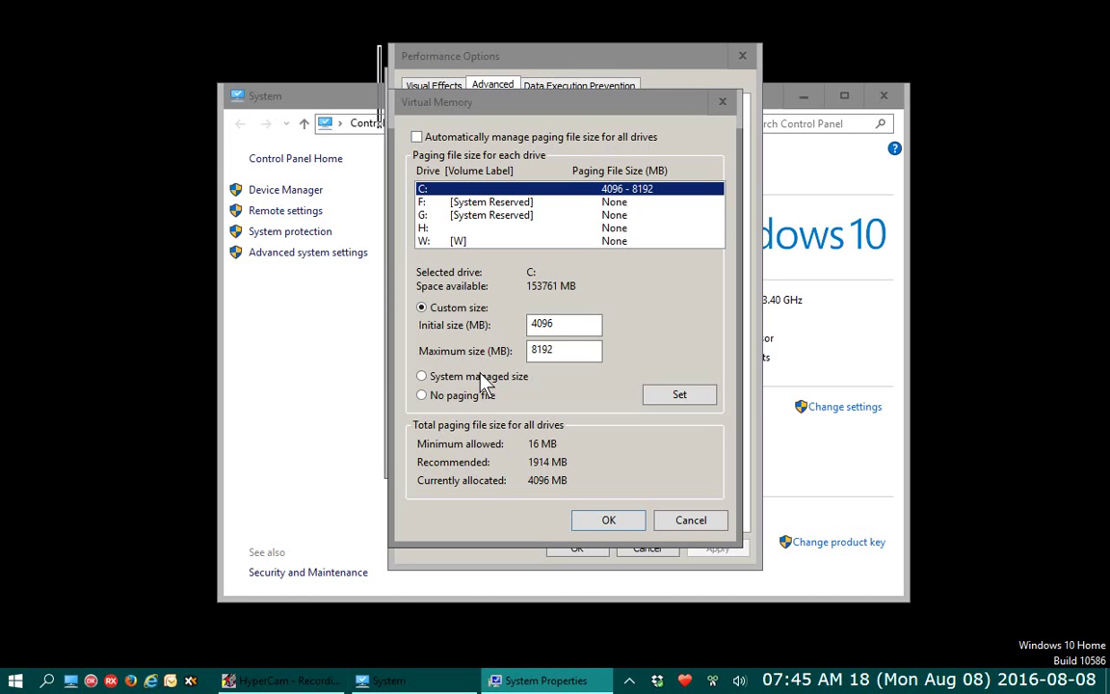
# Enter 24,576 as both the initial and maximum paging file size for drive C: and try to set it
pyautogui.doubleClick(566, 323)
pyautogui.write('24,576')
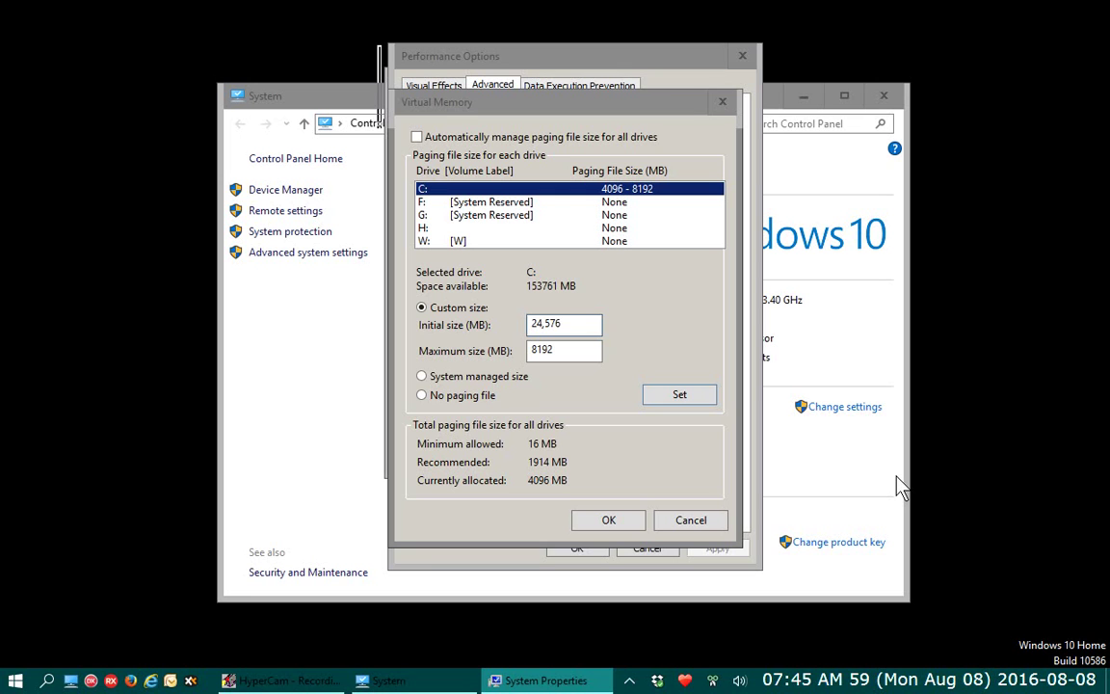
pyautogui.doubleClick(545, 352)
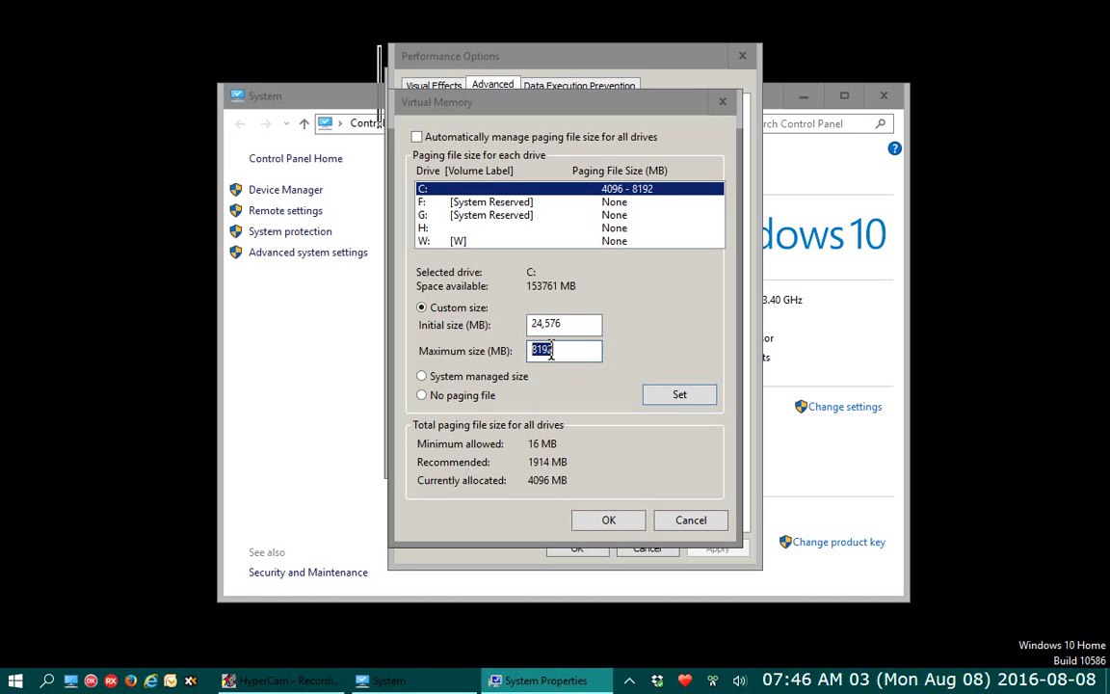
pyautogui.write('24,576')
pyautogui.click(680, 399)
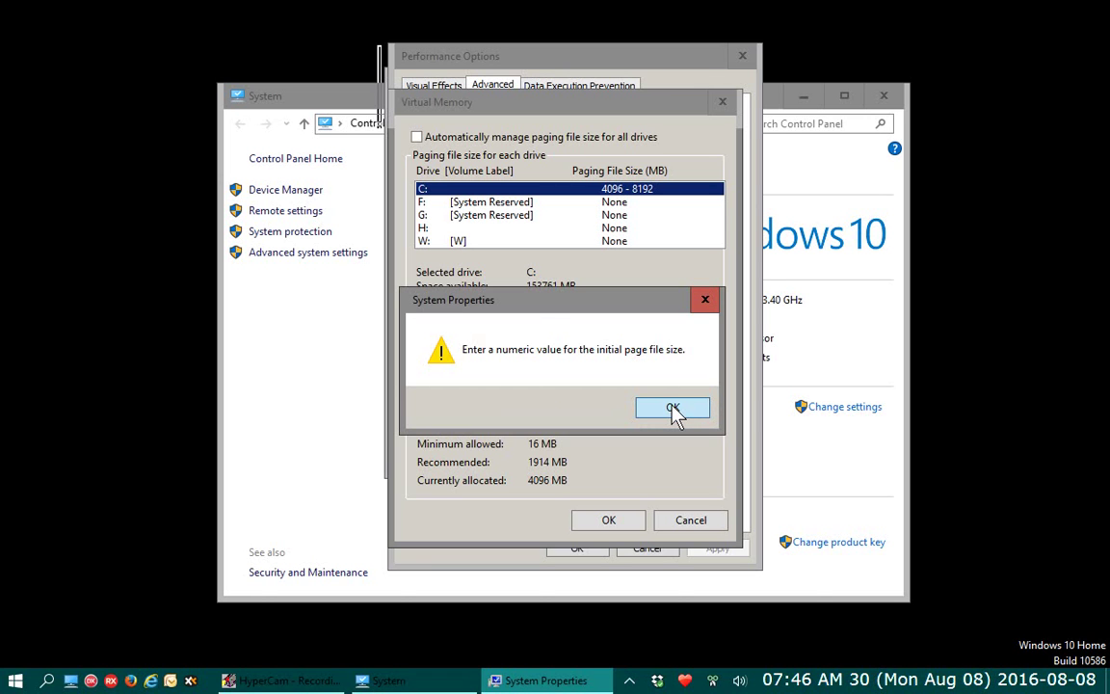
pyautogui.click(673, 410)
# Correct drive C:'s initial and maximum paging file sizes to 24576 MB without commas and apply the system settings
pyautogui.click(544, 325)
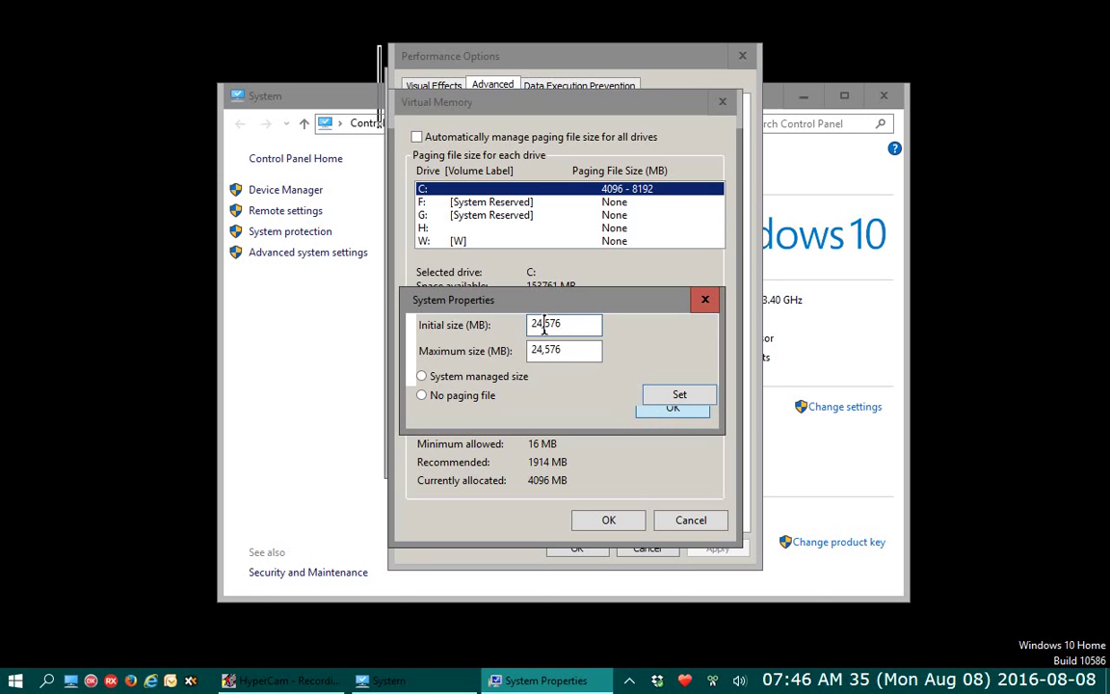
pyautogui.press('BackSpace')
pyautogui.click(544, 350)
pyautogui.press('BackSpace')
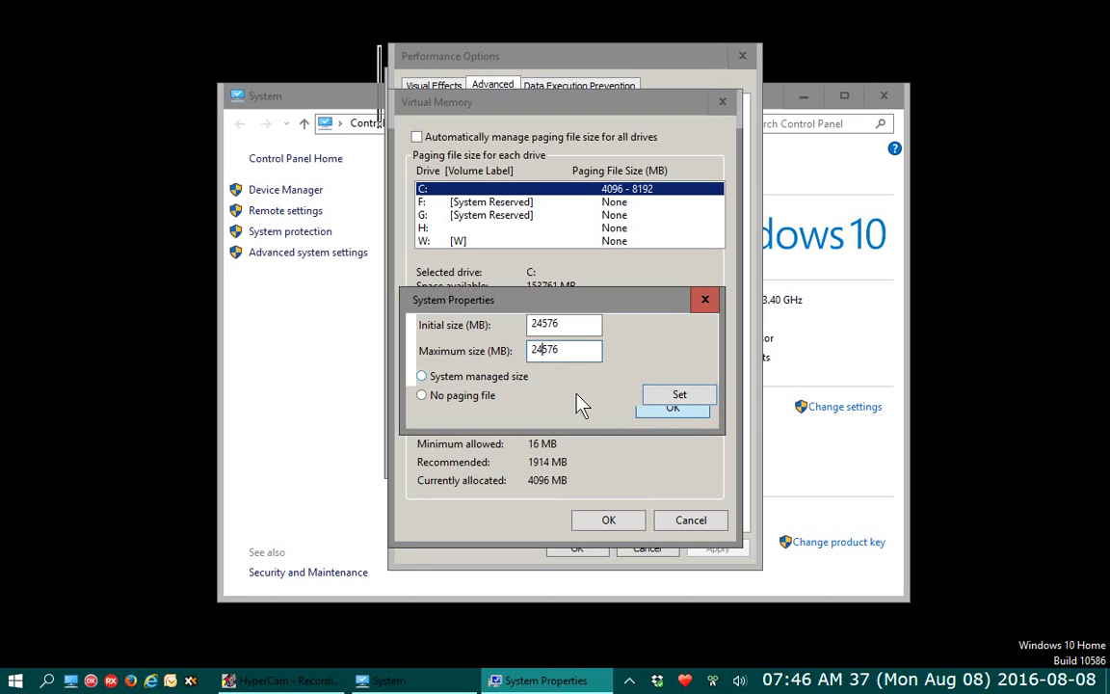
pyautogui.click(679, 397)
pyautogui.click(683, 409)
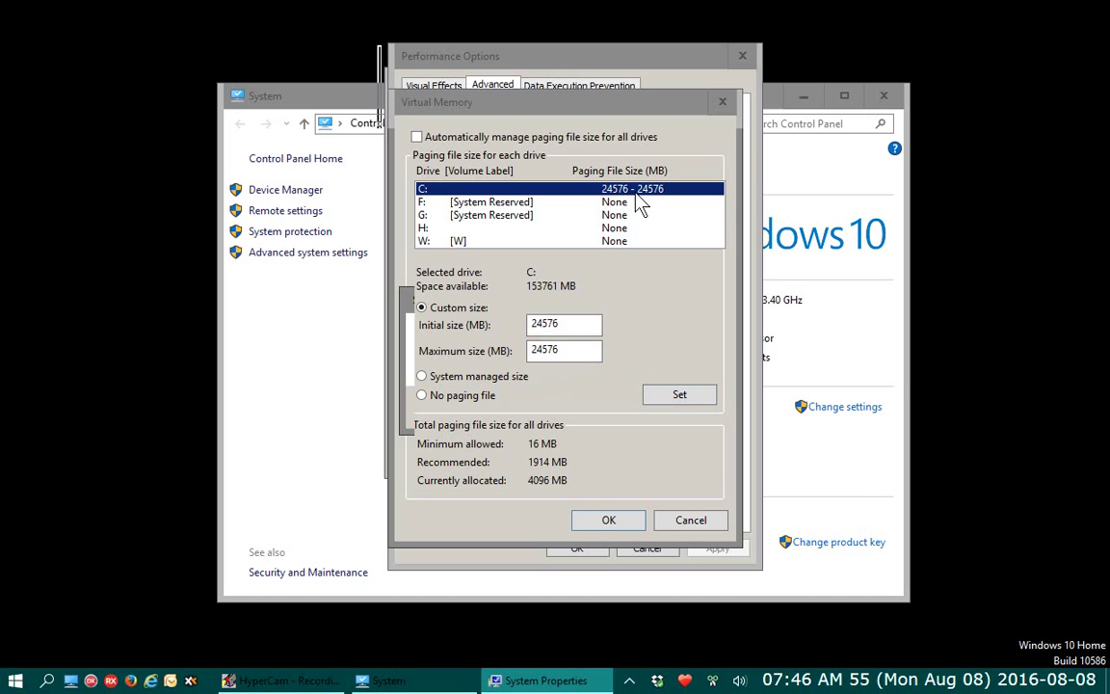
pyautogui.click(609, 521)
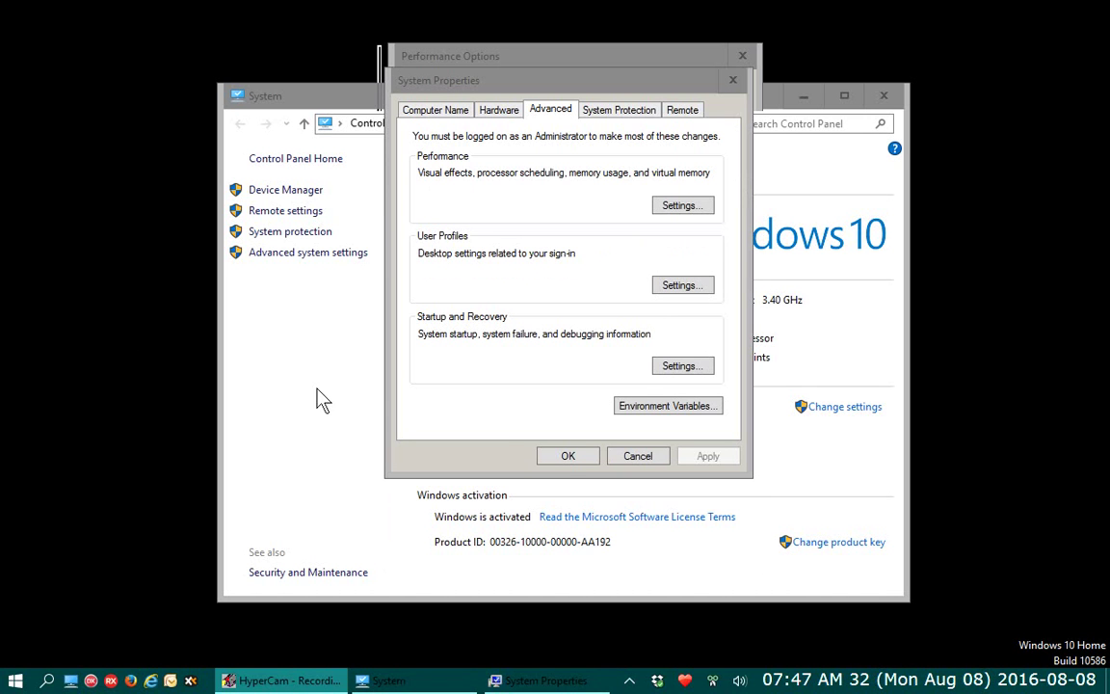
pyautogui.click(568, 457)
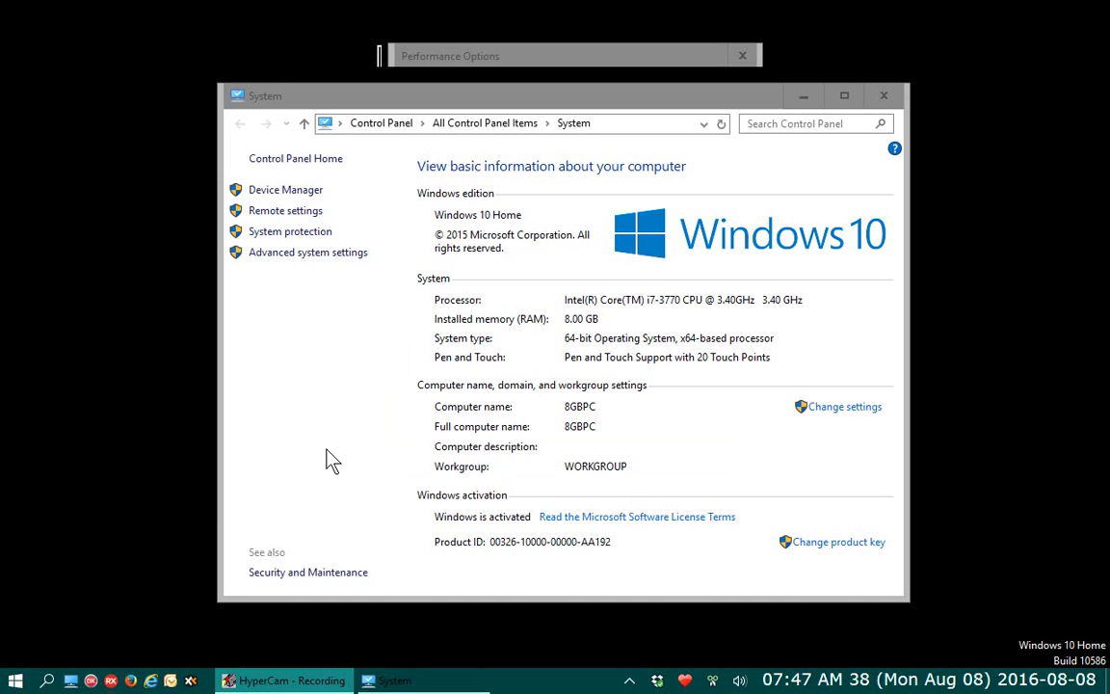
# Bring up the shut down and restart choices for the computer
pyautogui.rightClick(15, 680)
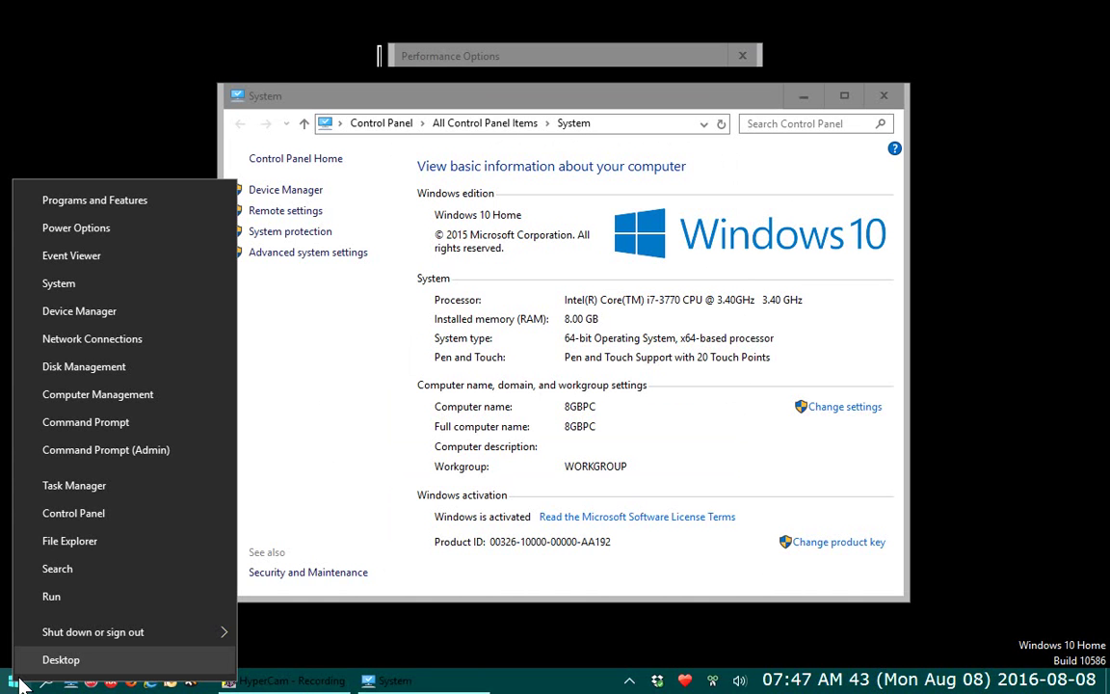
pyautogui.moveTo(86, 641)
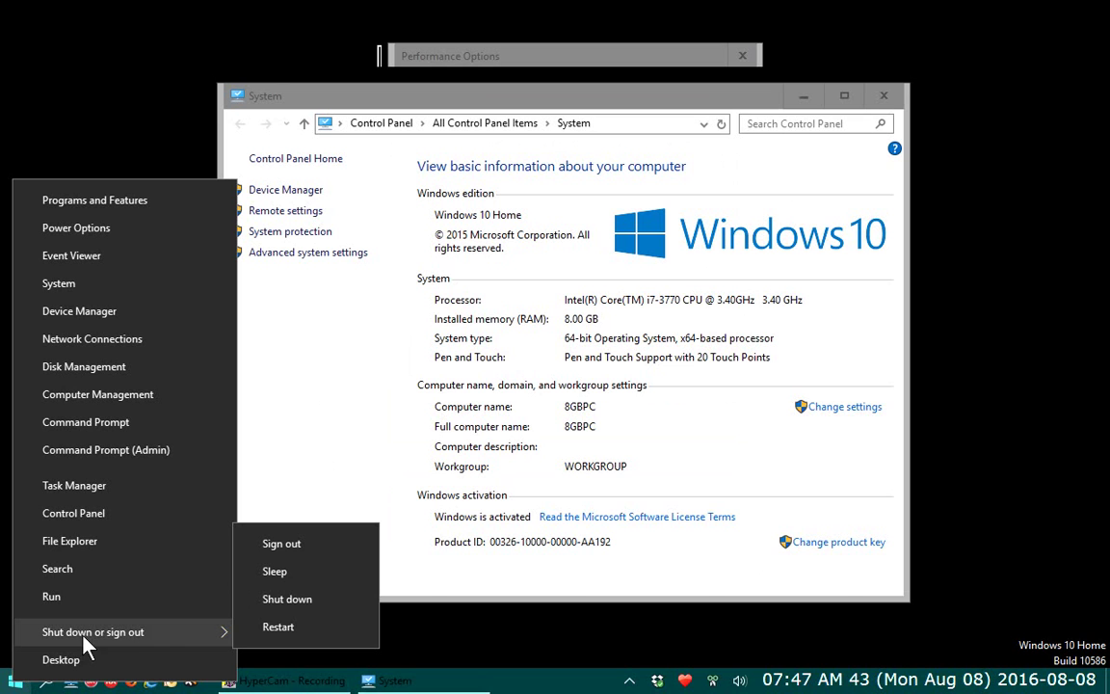